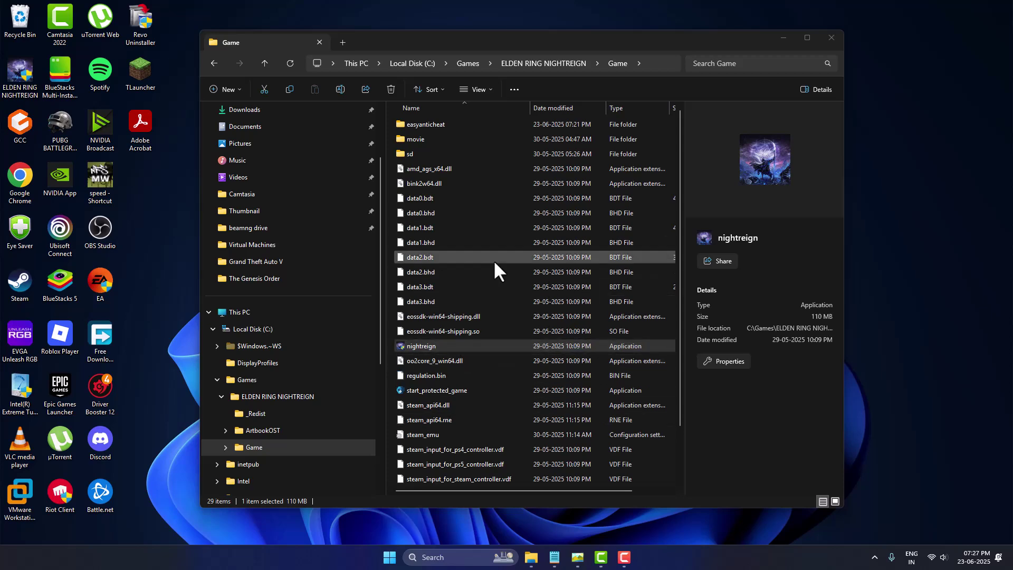
Step: View the update-archive screenshot, then highlight the v1.01 → v1.01.1 and install steps in the Notepad note
click(623, 553)
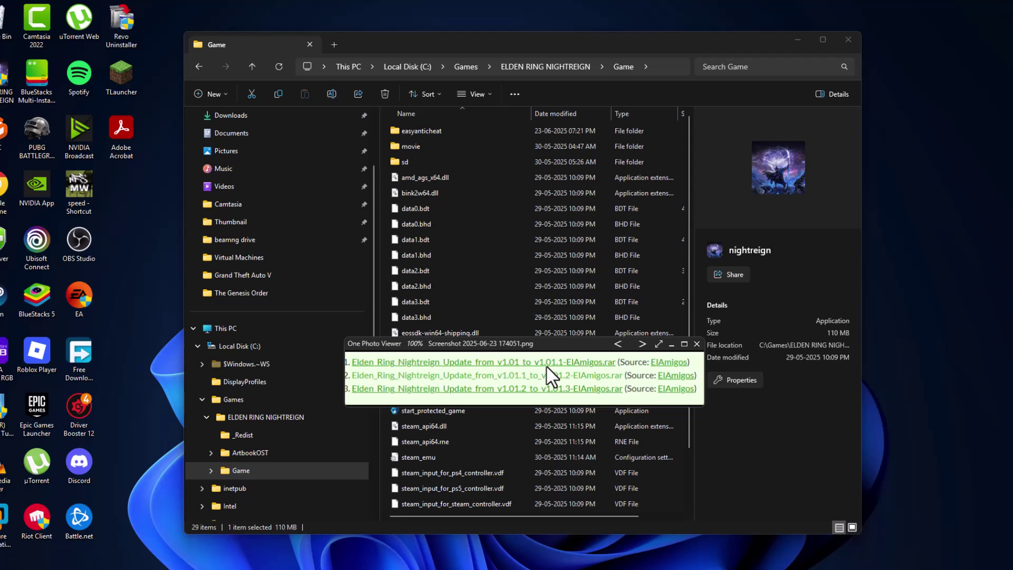
key(alt+Tab)
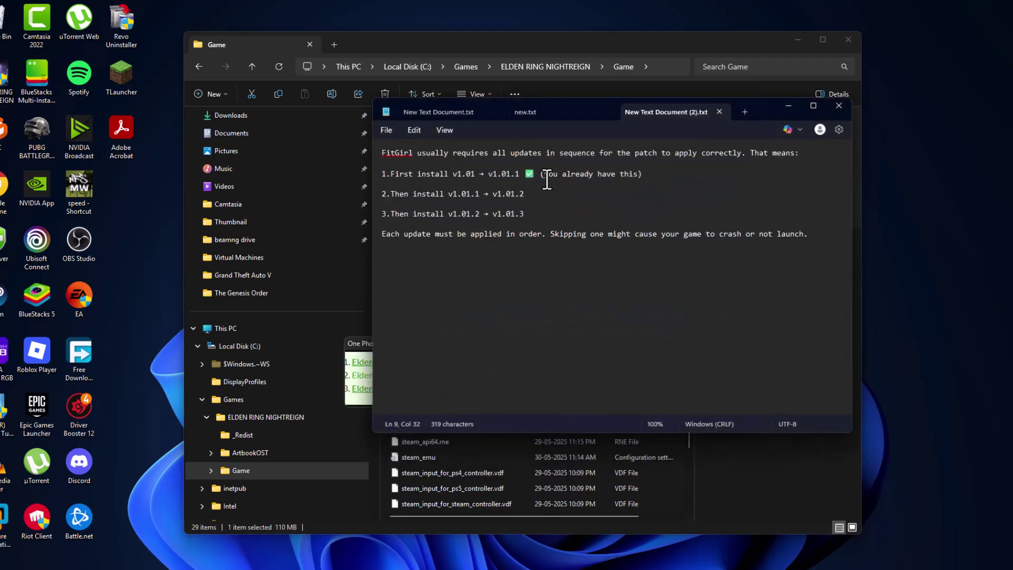
drag(448, 176, 514, 177)
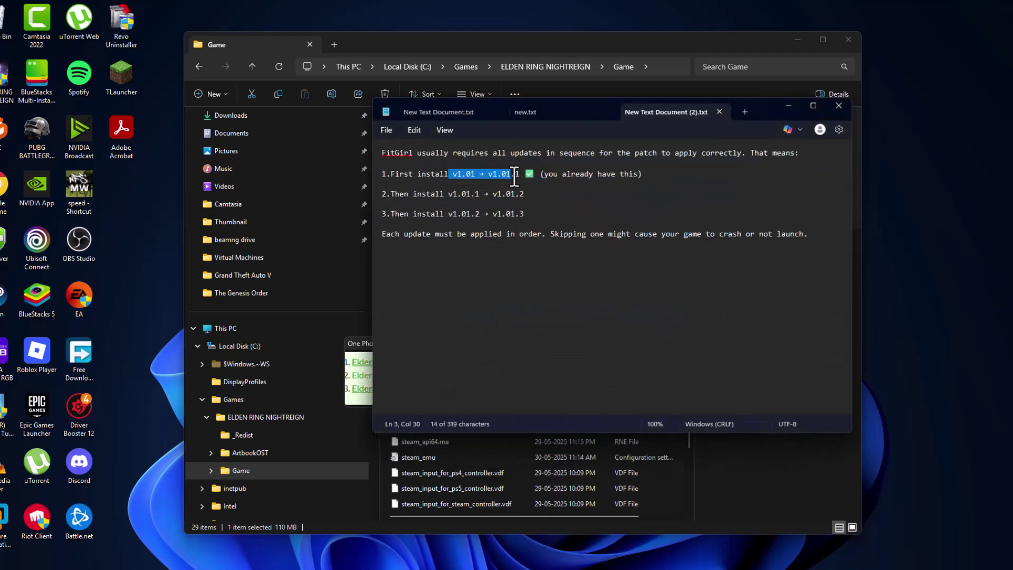
drag(393, 174, 477, 200)
click(477, 175)
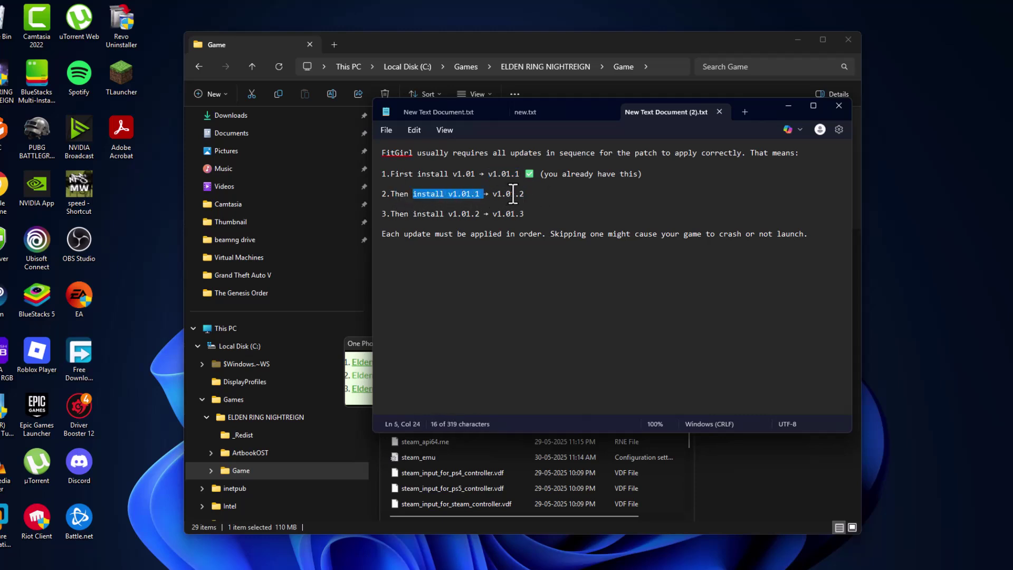
click(535, 196)
drag(381, 215, 530, 215)
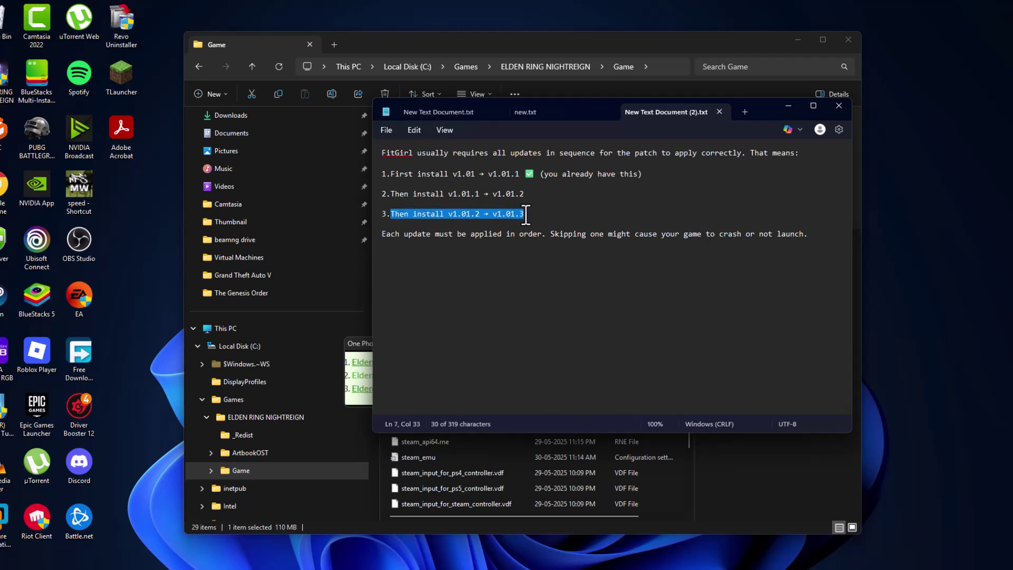
click(534, 203)
Step: Re-highlight the first and third install steps in the update-order note
drag(529, 171, 391, 174)
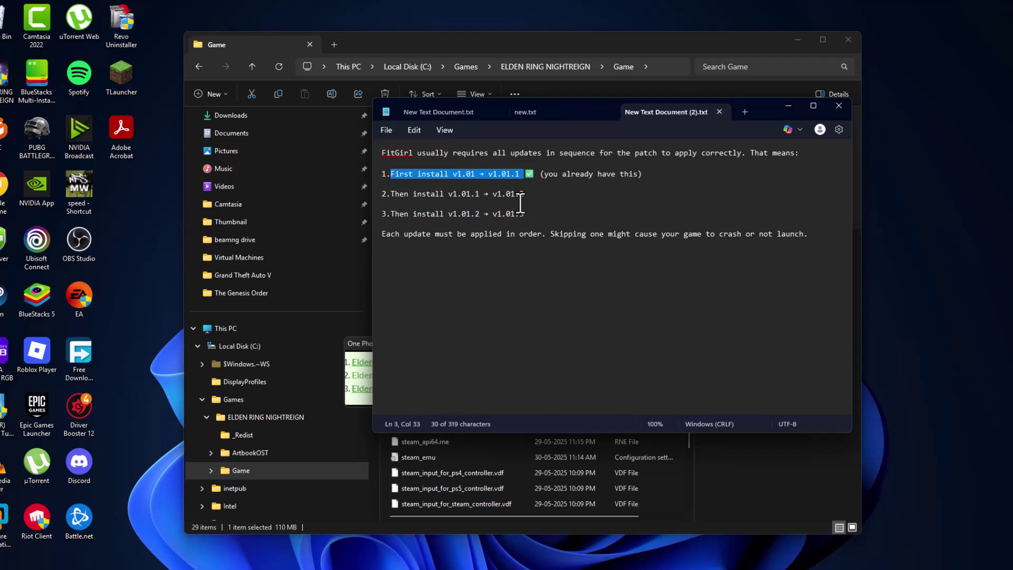
drag(526, 215, 393, 214)
click(526, 223)
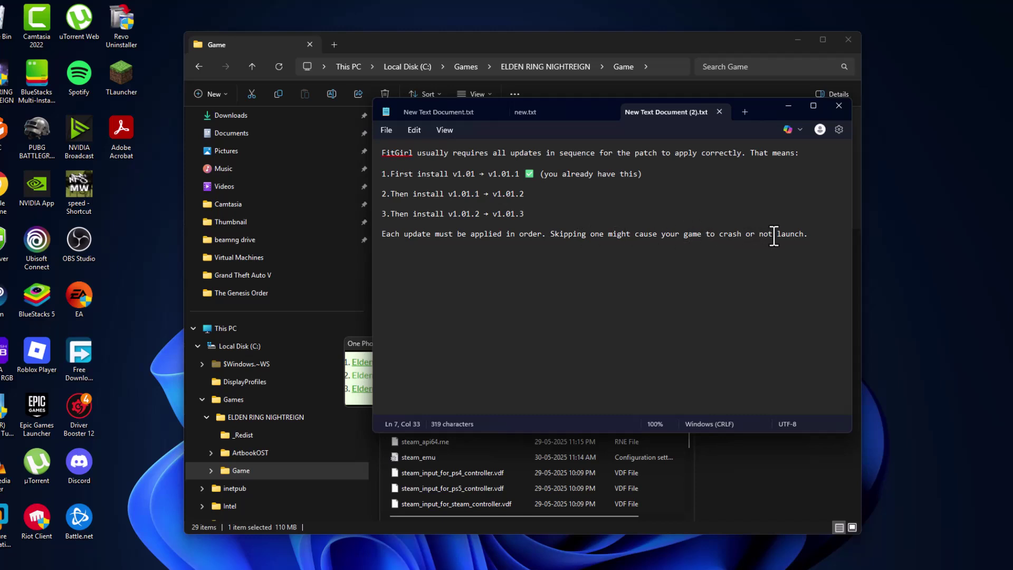
key(ctrl+shift+Left)
key(ctrl+shift+Left)
key(ctrl+shift+Left)
key(ctrl+shift+Left)
key(ctrl+shift+Left)
key(ctrl+shift+Left)
key(ctrl+shift+Left)
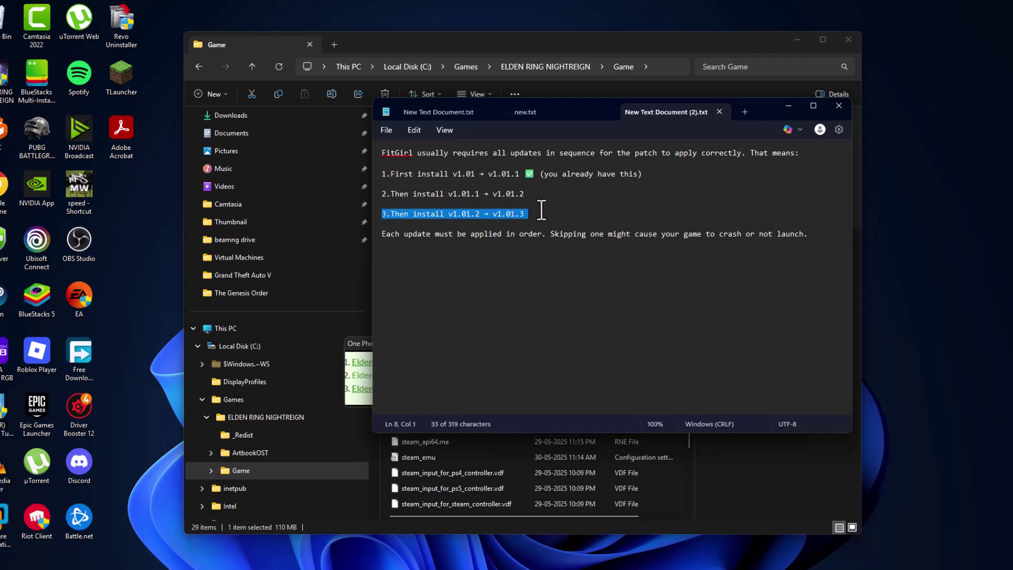
click(536, 221)
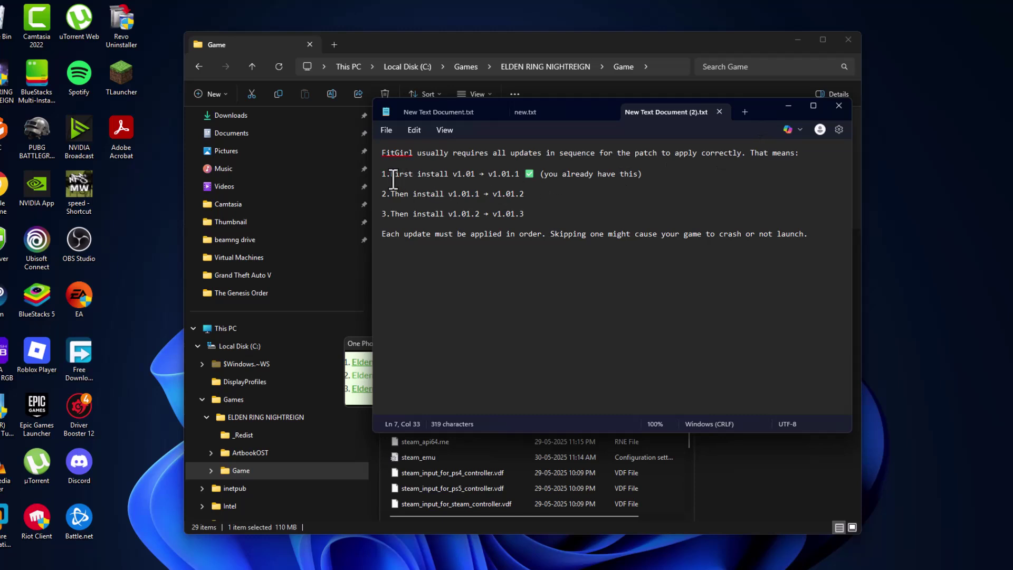
Step: Highlight the first, v1.01.1 → v1.01.2 and v1.01.2 → v1.01.3 steps, then minimize Notepad
drag(393, 172, 526, 172)
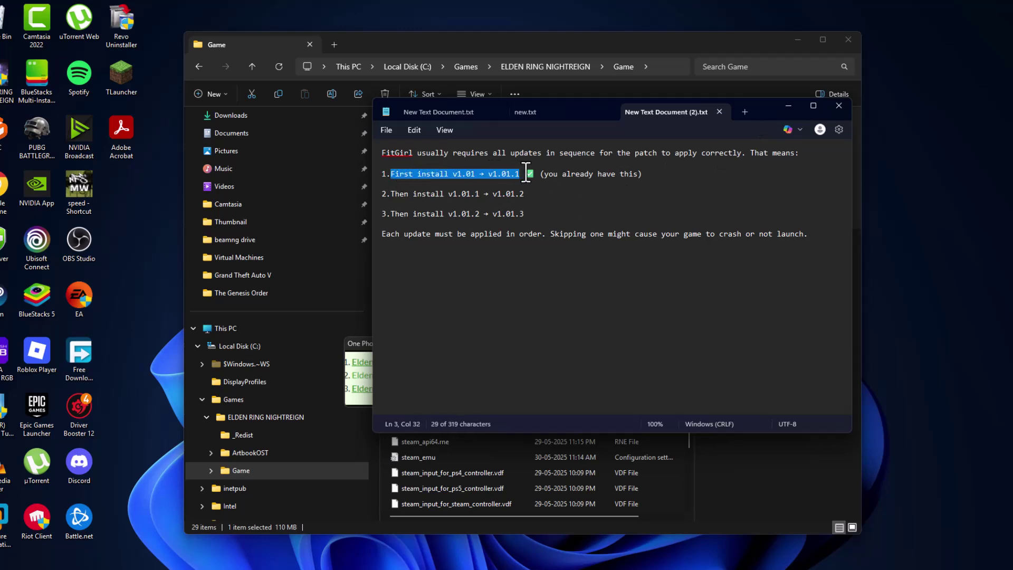
drag(390, 174, 515, 176)
drag(388, 194, 539, 193)
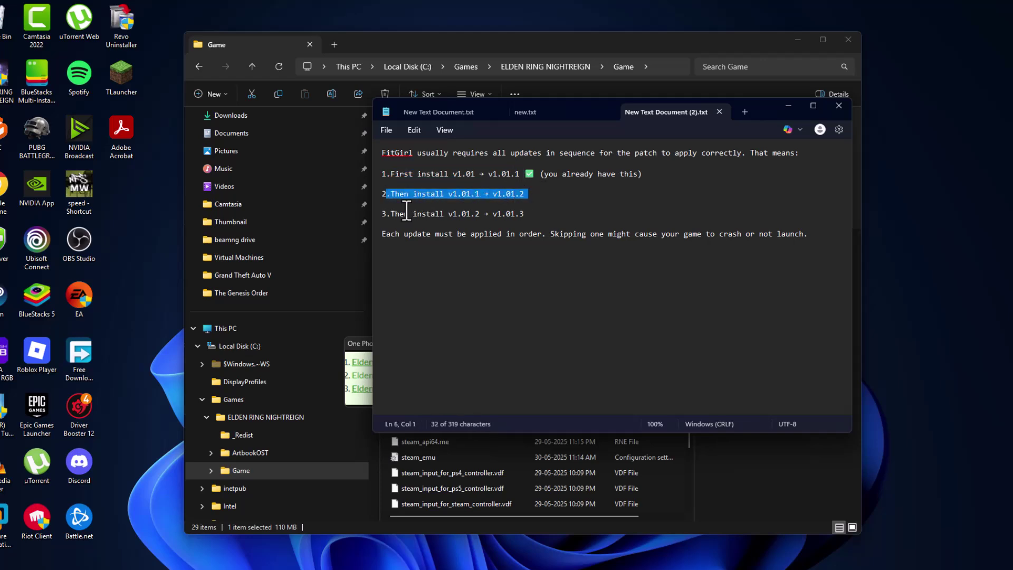
drag(387, 214, 554, 220)
click(788, 105)
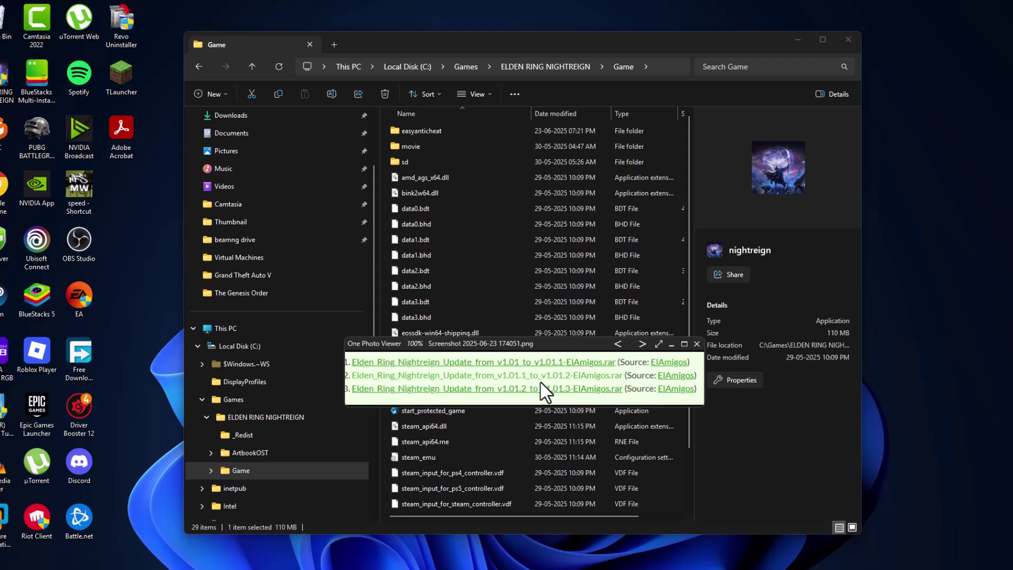
Step: Close the screenshot, open Downloads and select the v1.01 to v1.01.1 update archive
click(671, 344)
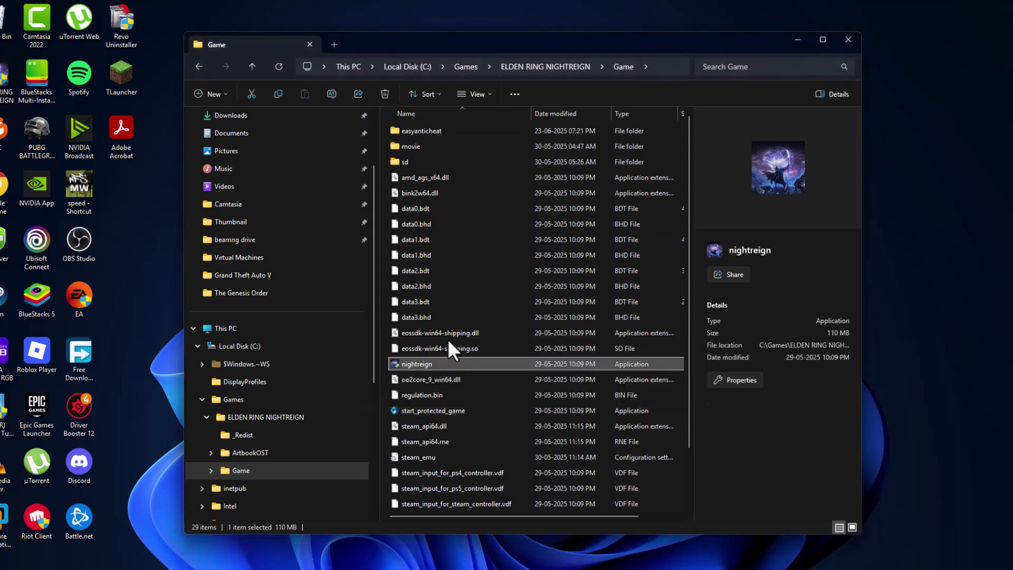
scroll(375, 296, up, 3)
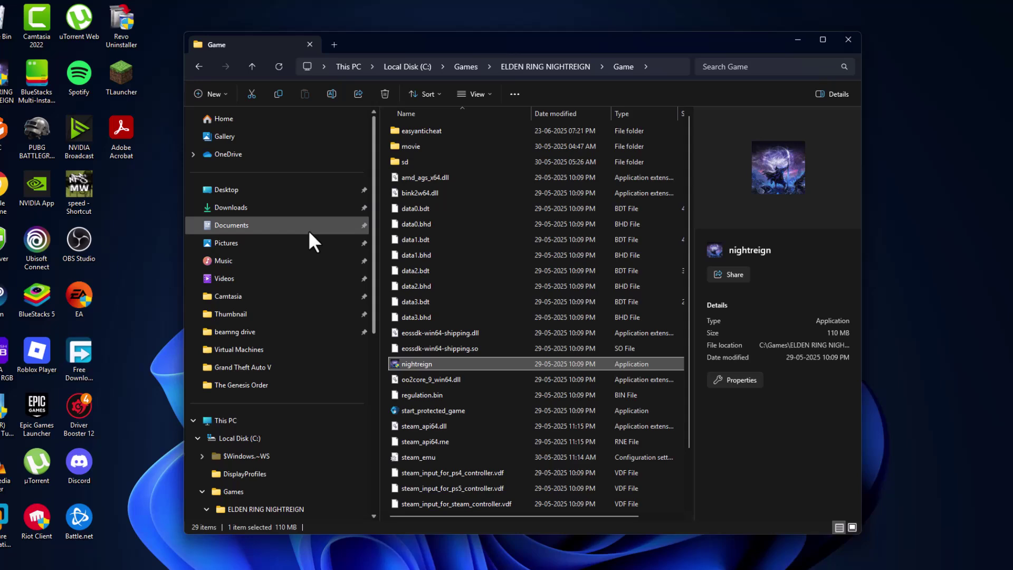
click(236, 208)
click(417, 158)
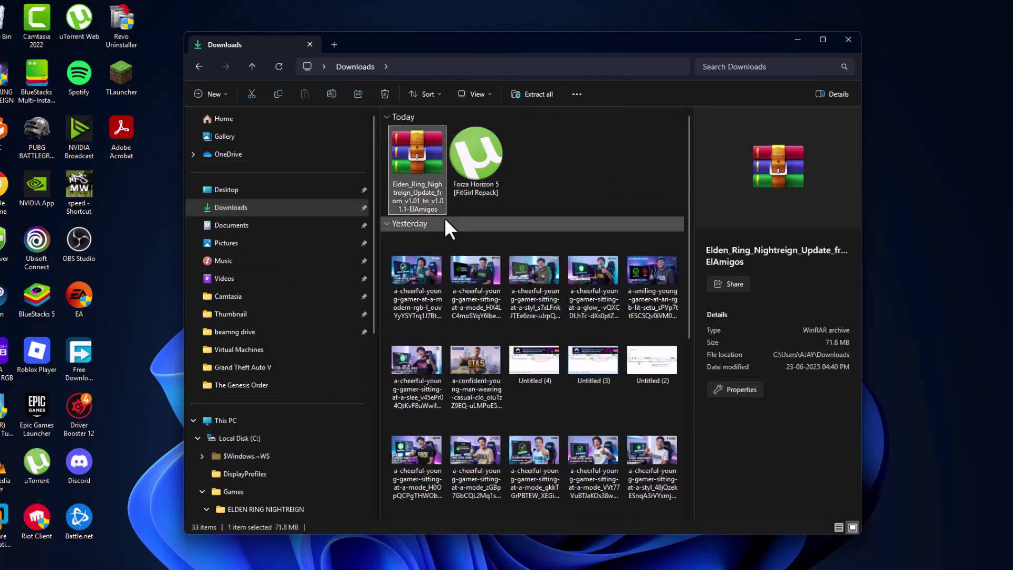
click(580, 565)
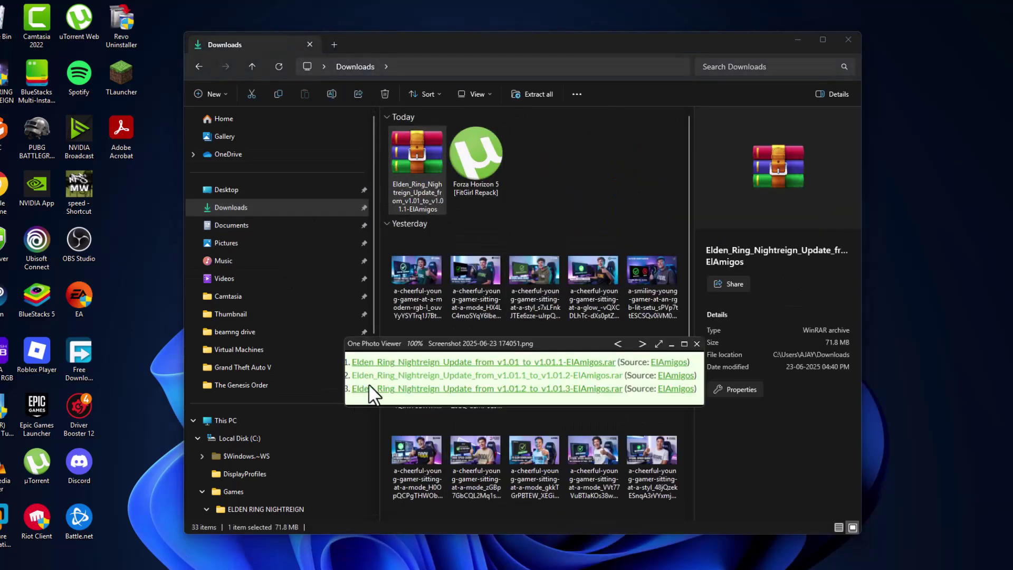
click(675, 343)
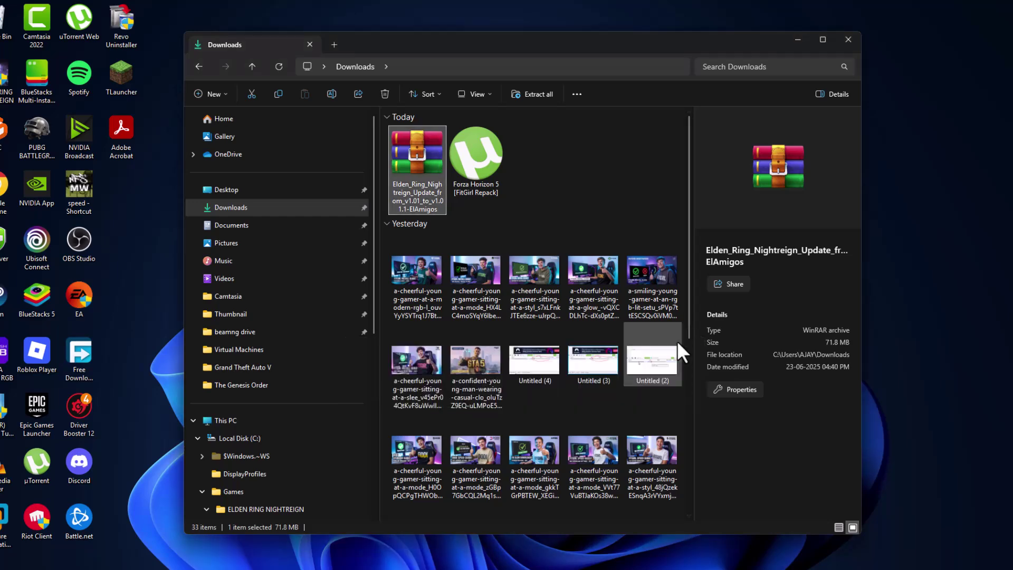
Step: Extract the archive with WinRAR into its own folder and open that folder
right_click(407, 173)
mouse_move(466, 382)
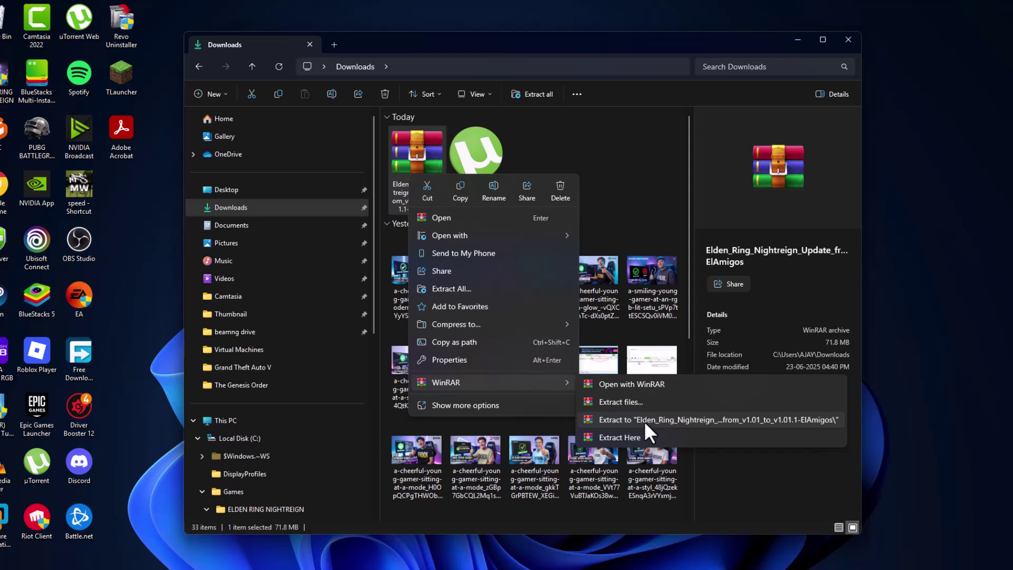
click(660, 421)
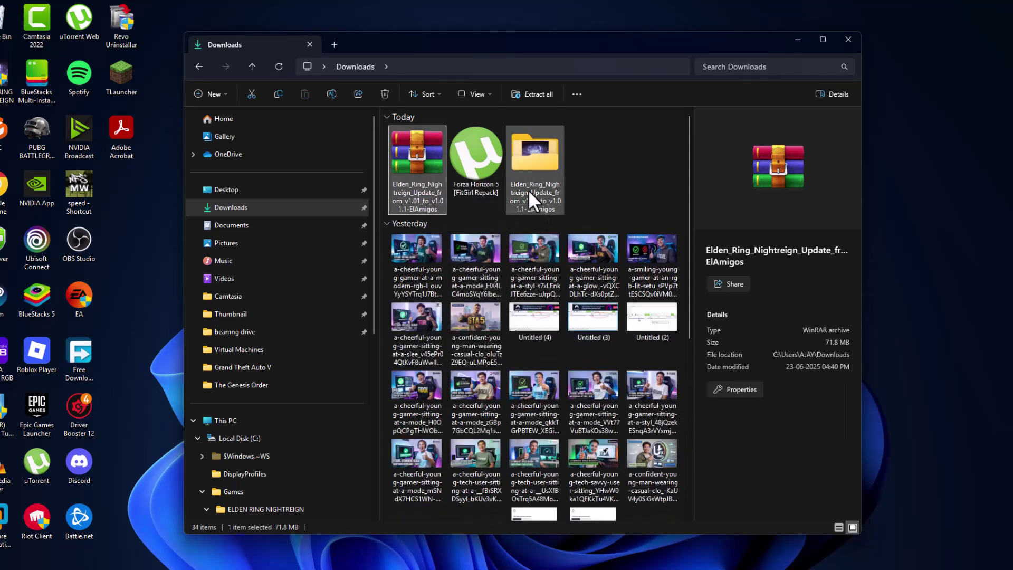
double_click(543, 181)
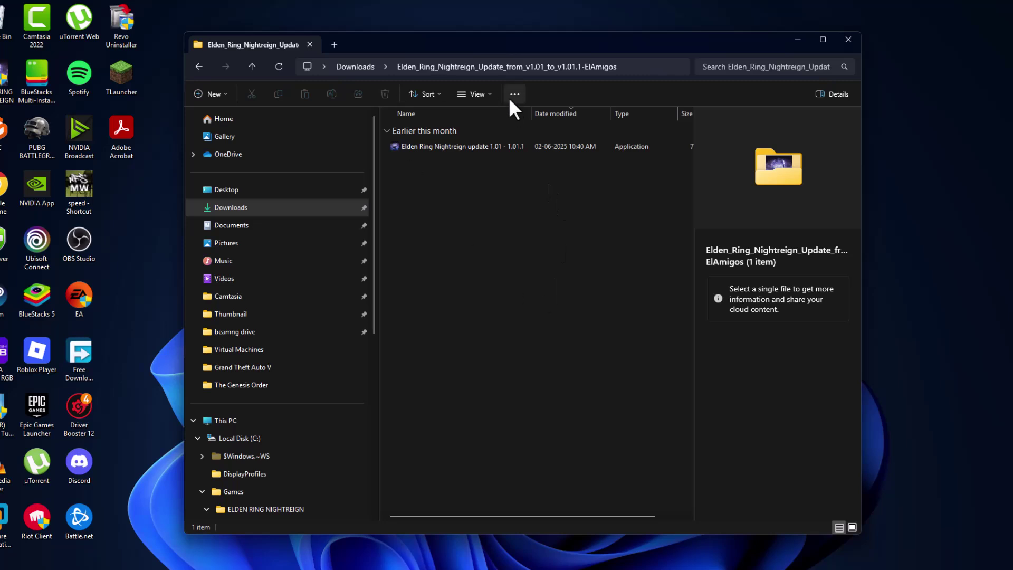
Step: Open the game folder from the shortcut and confirm nightreign.exe's file and product version is 1.1.0.0
right_click(4, 89)
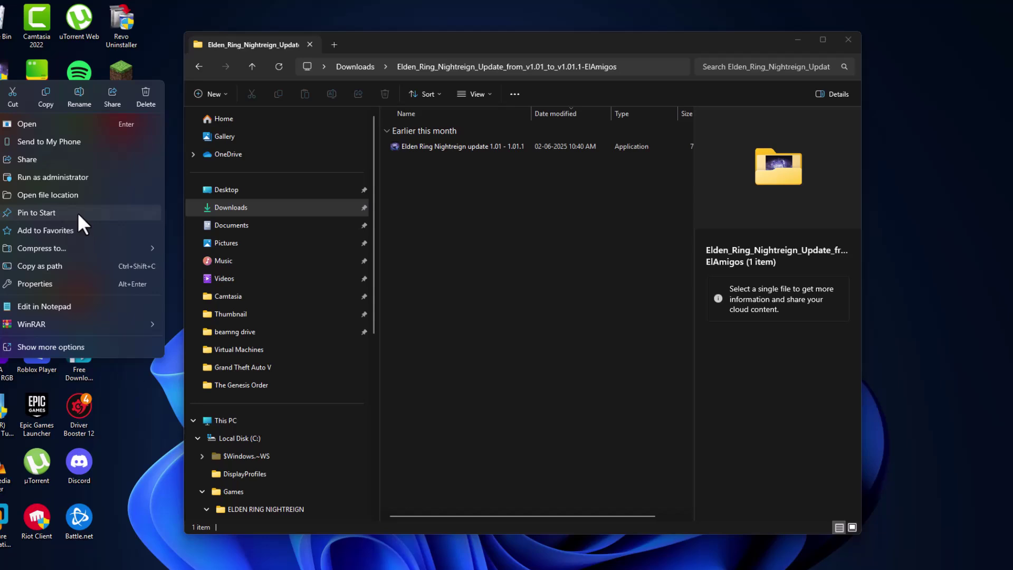
click(71, 193)
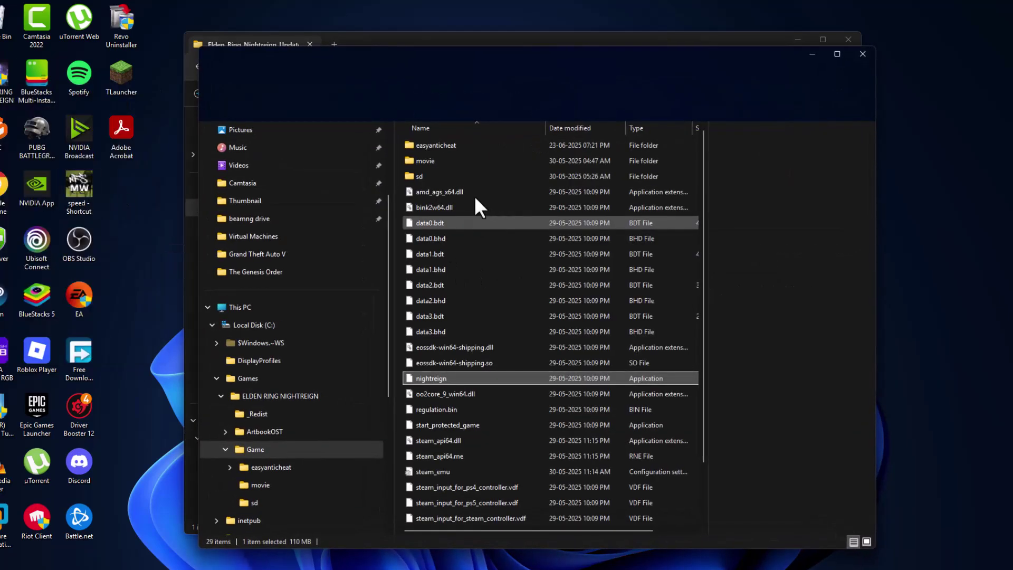
right_click(446, 375)
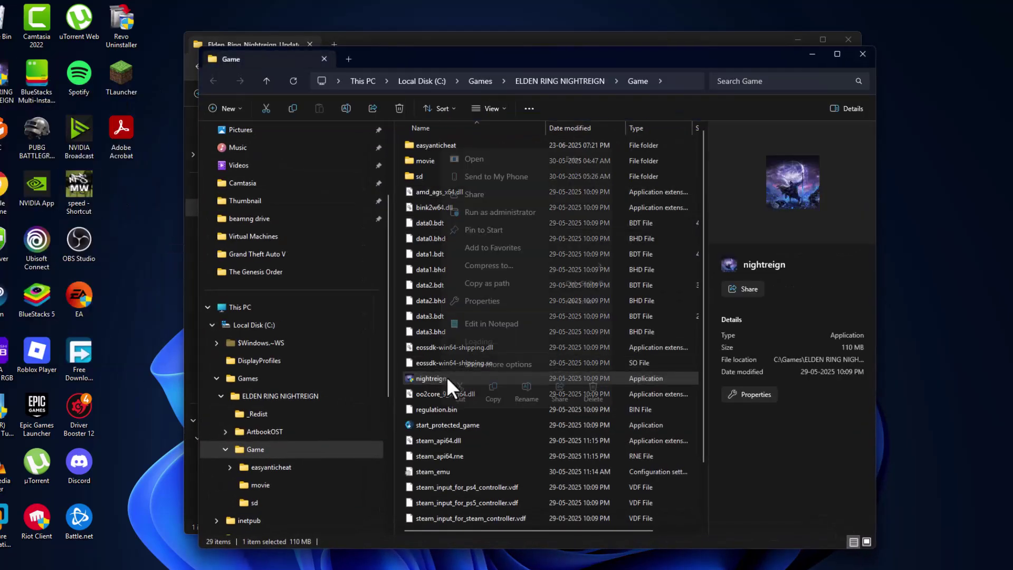
click(505, 298)
click(546, 289)
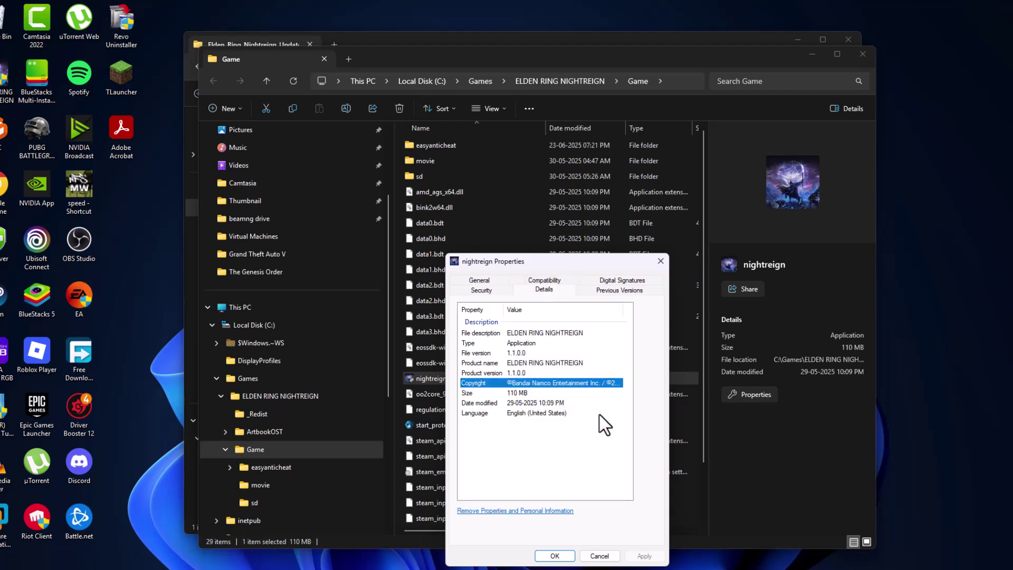
click(519, 370)
click(518, 351)
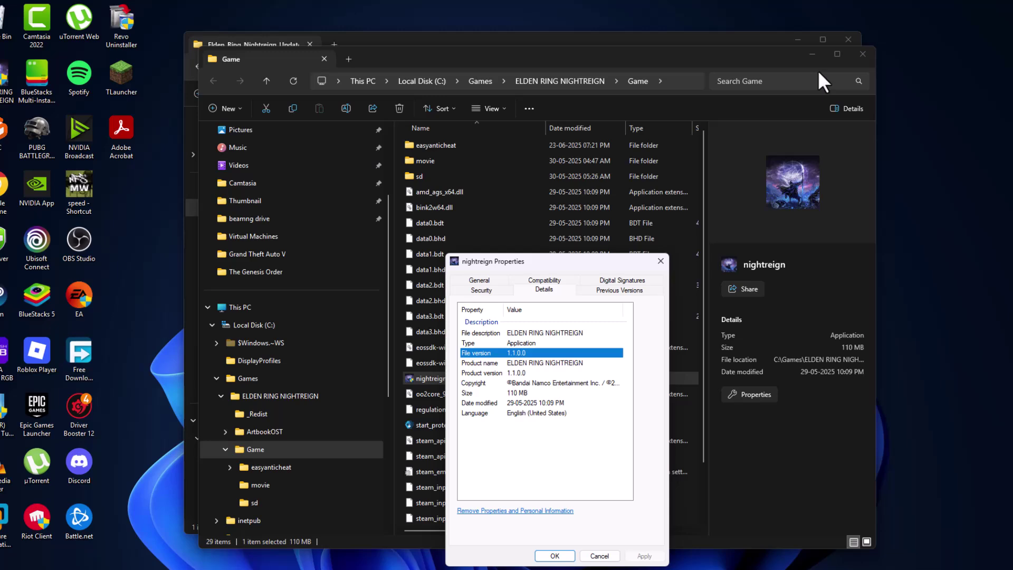
click(660, 261)
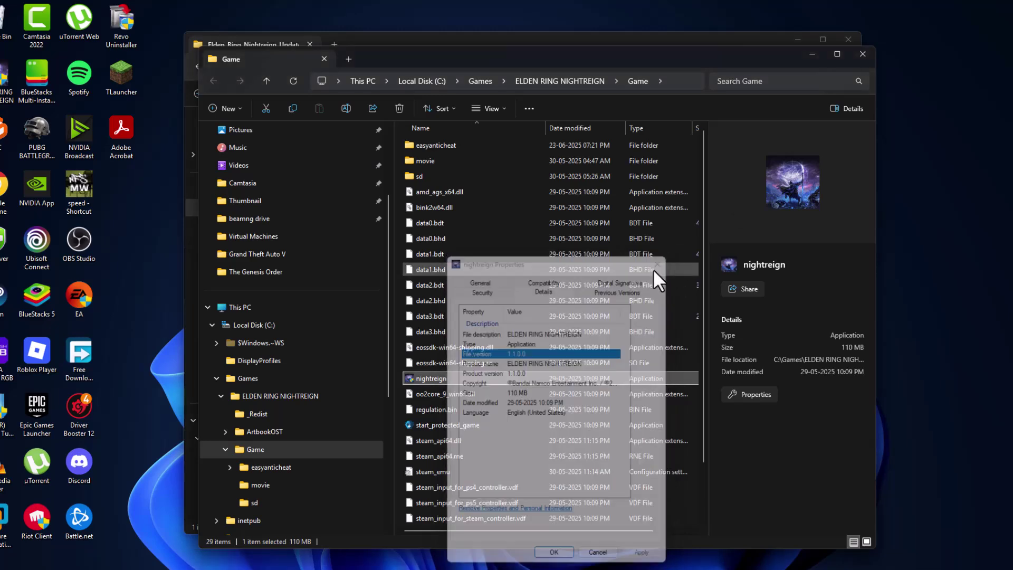
Step: Launch the update installer despite the SmartScreen warning and choose English as setup language
click(812, 55)
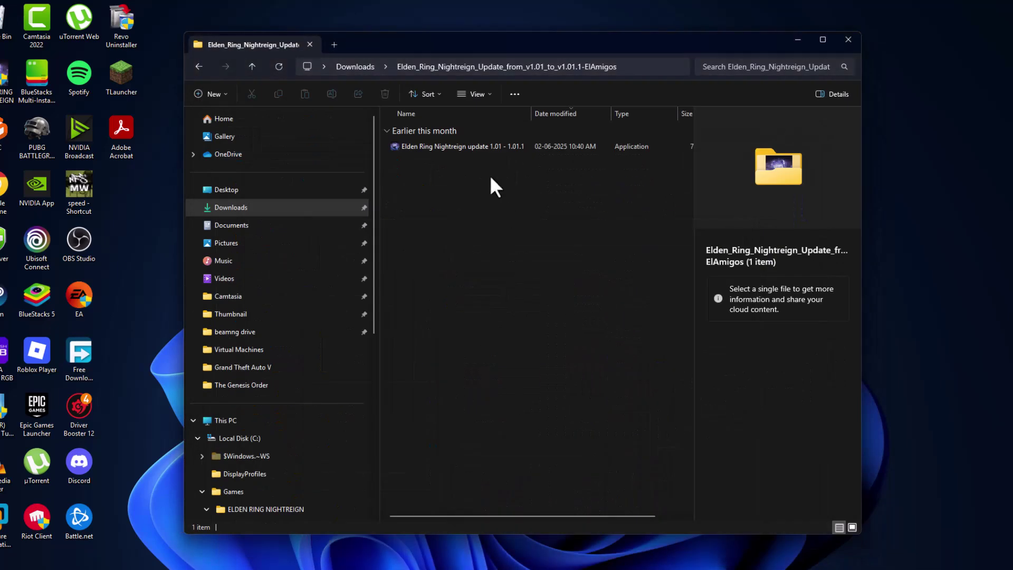
click(457, 146)
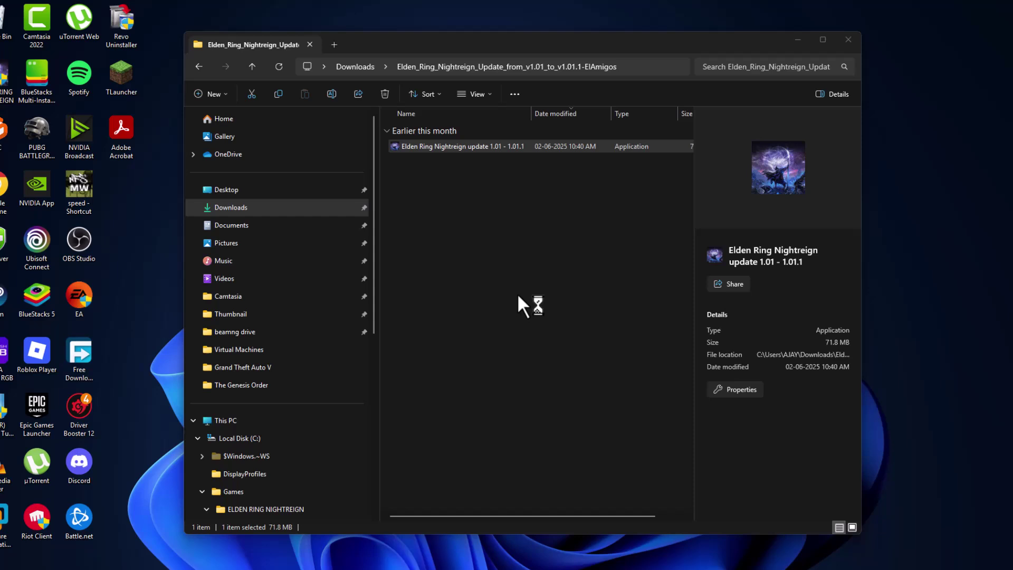
click(389, 212)
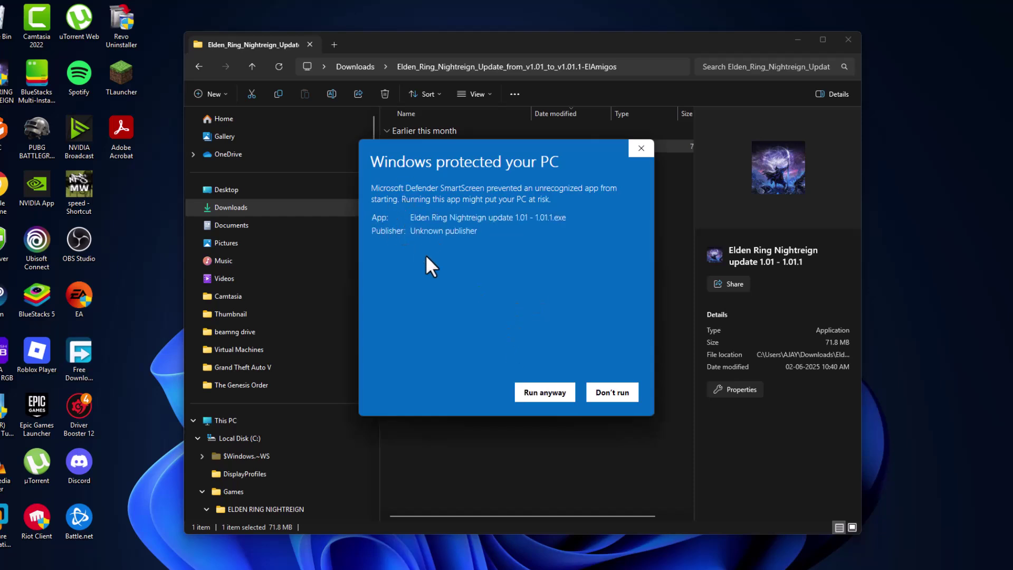
click(519, 389)
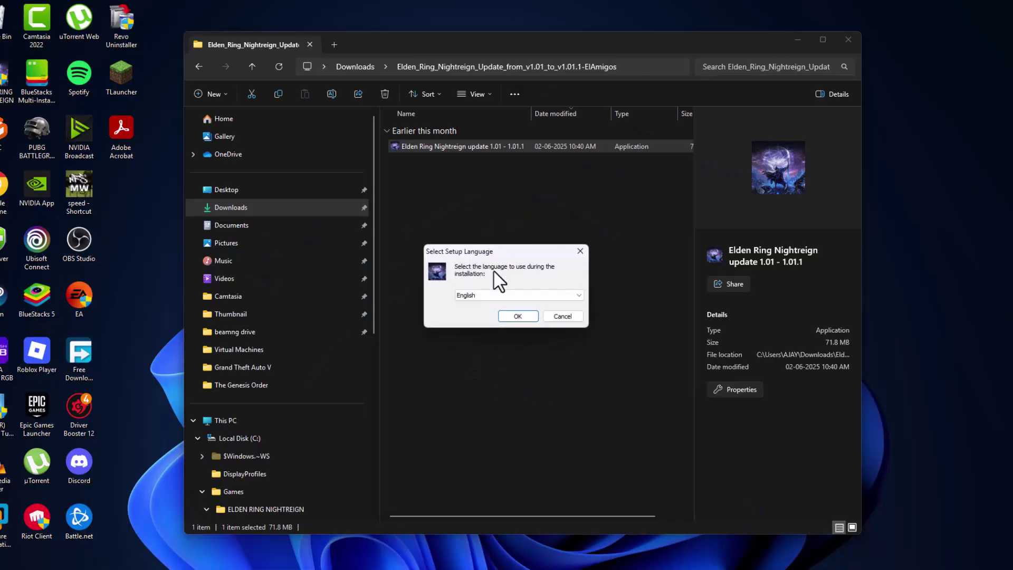
click(512, 316)
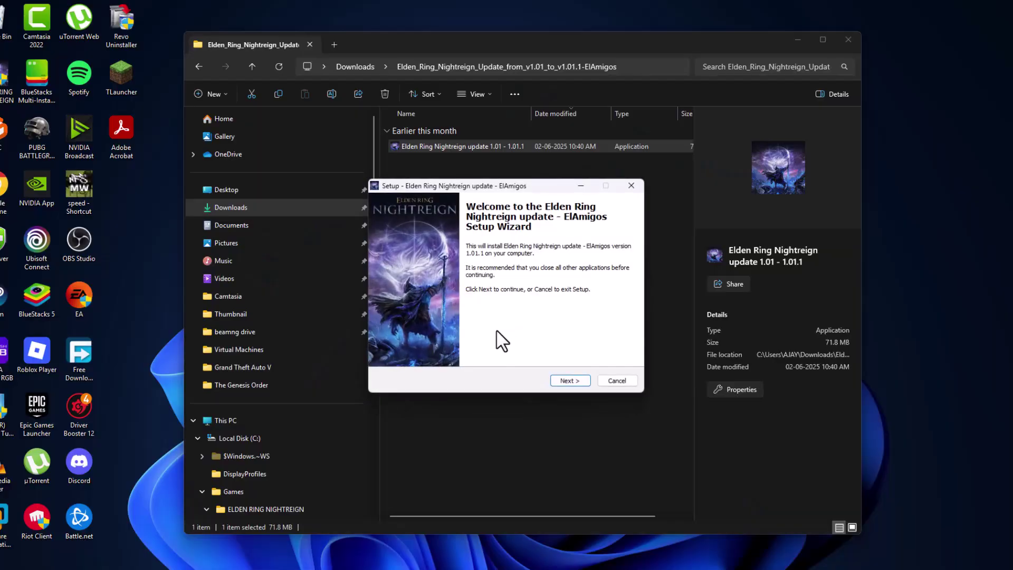
Step: Install the update into the existing C:\Games\Elden Ring Nightreign folder with default settings
click(566, 380)
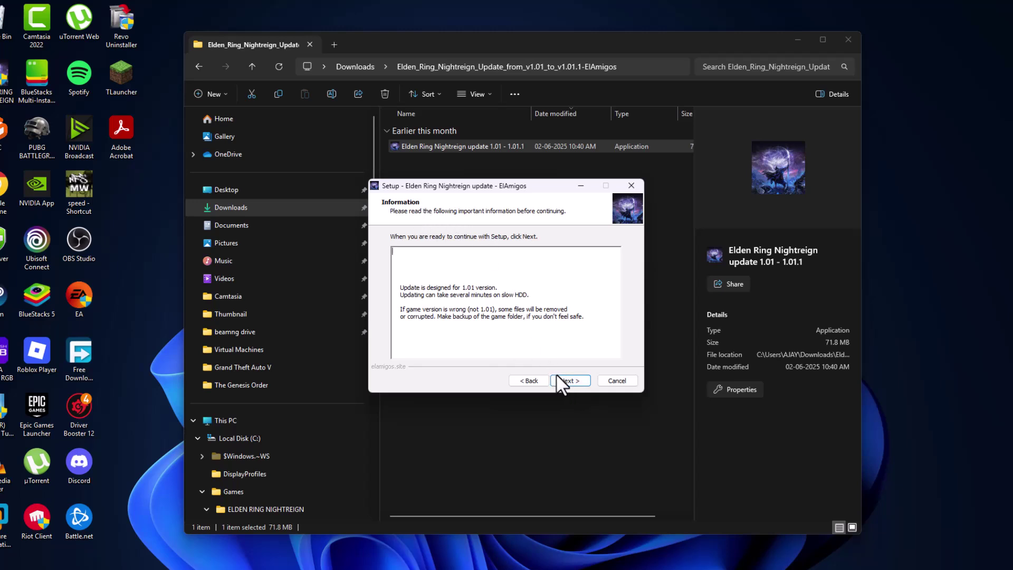
click(566, 380)
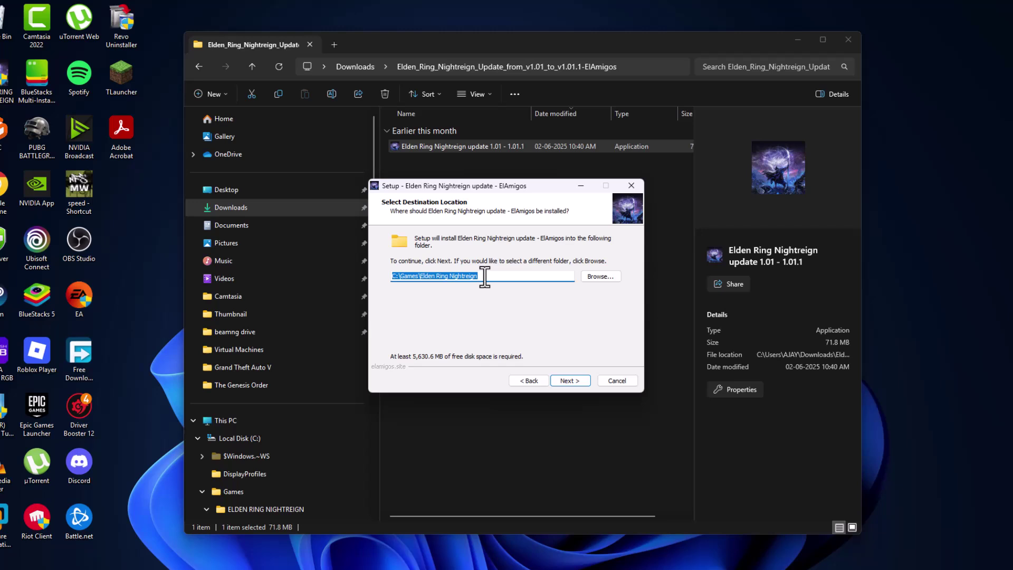
click(569, 382)
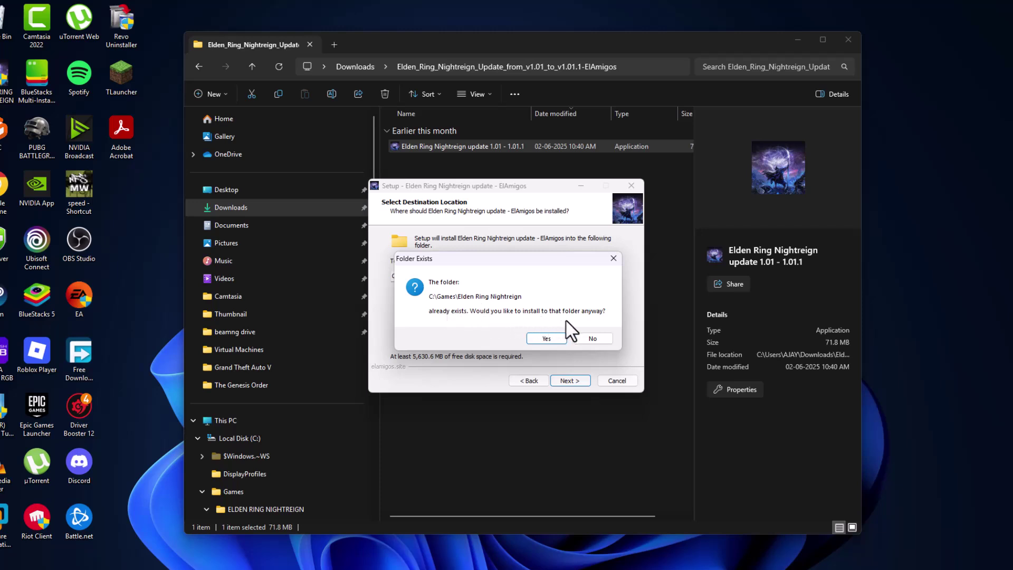
click(545, 338)
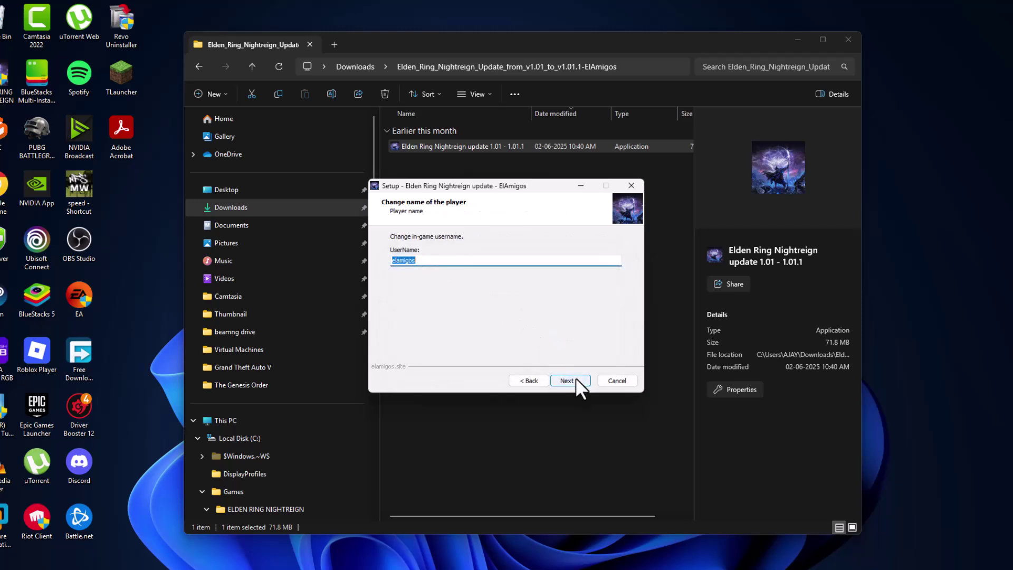
click(576, 378)
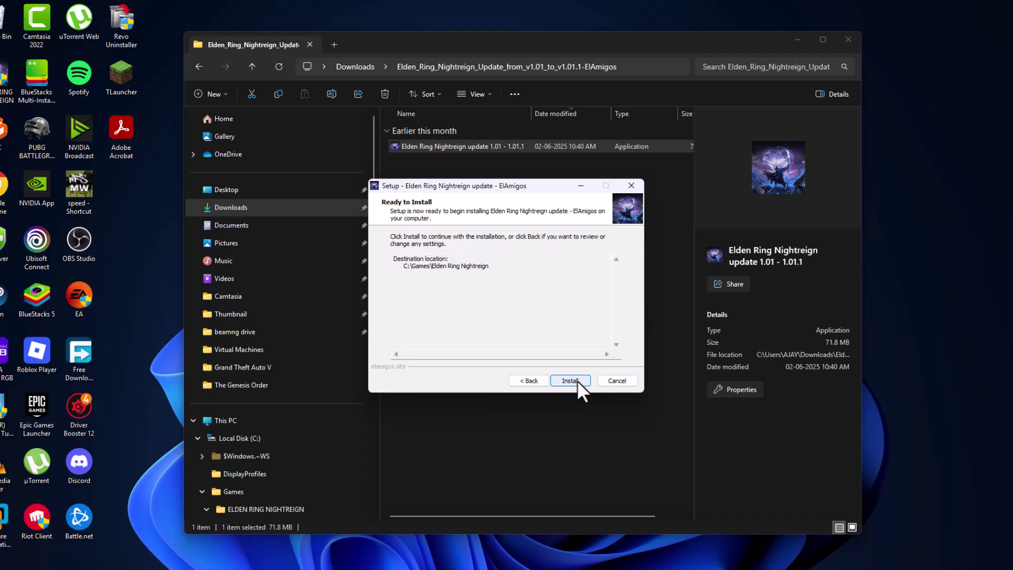
click(570, 381)
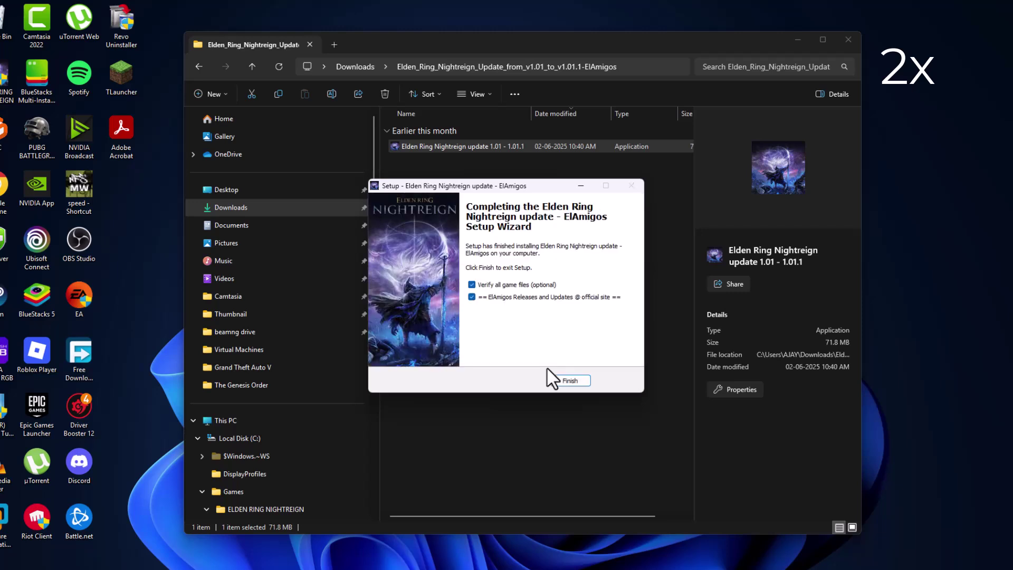
Step: Untick the ElAmigos releases option and finish setup so RapidCRC verifies the 86 game files
click(472, 297)
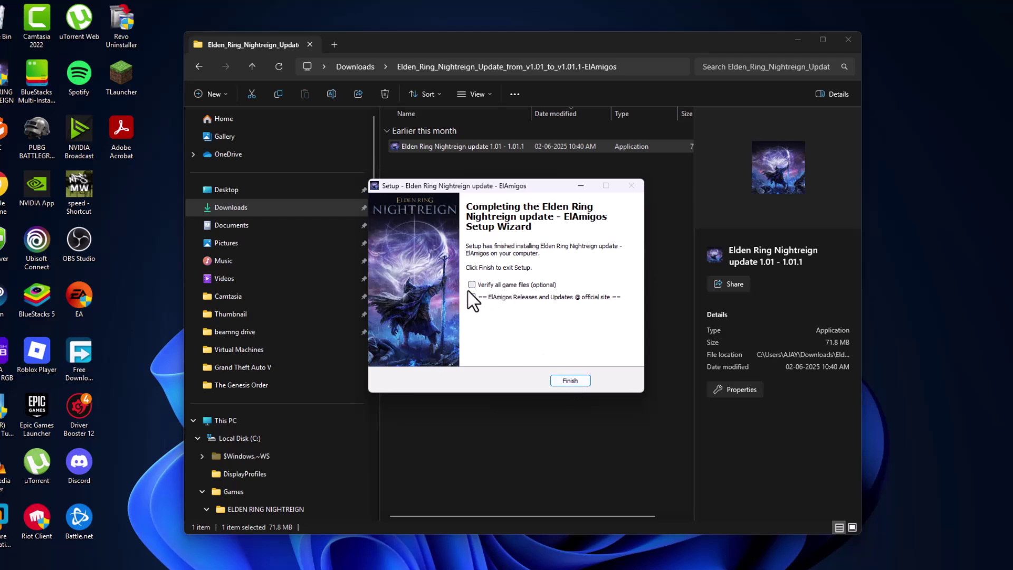
click(570, 381)
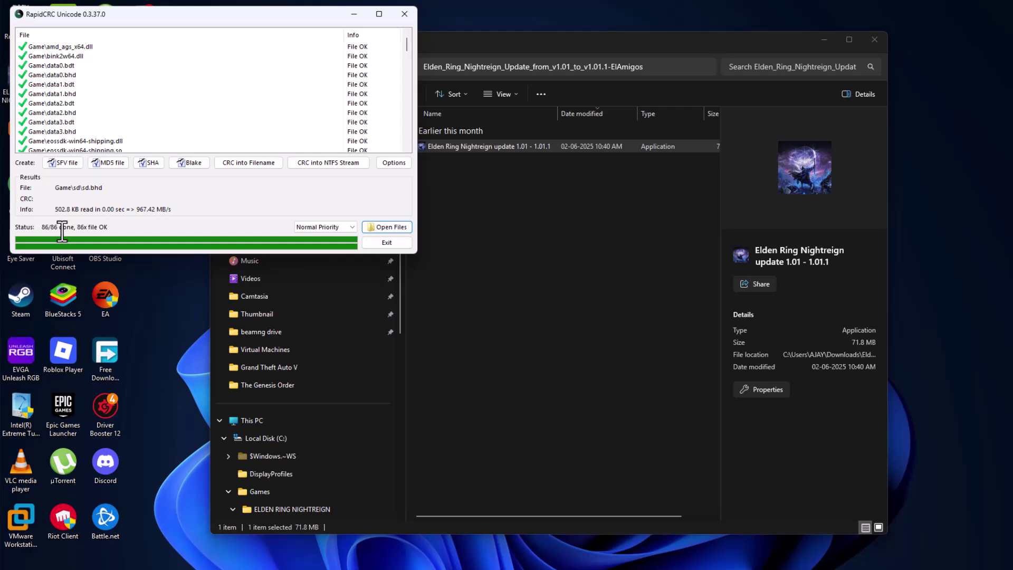
Step: Close RapidCRC and open the ELDEN RING NIGHTREIGN install folder from the desktop shortcut
drag(109, 231, 68, 230)
click(148, 230)
click(375, 242)
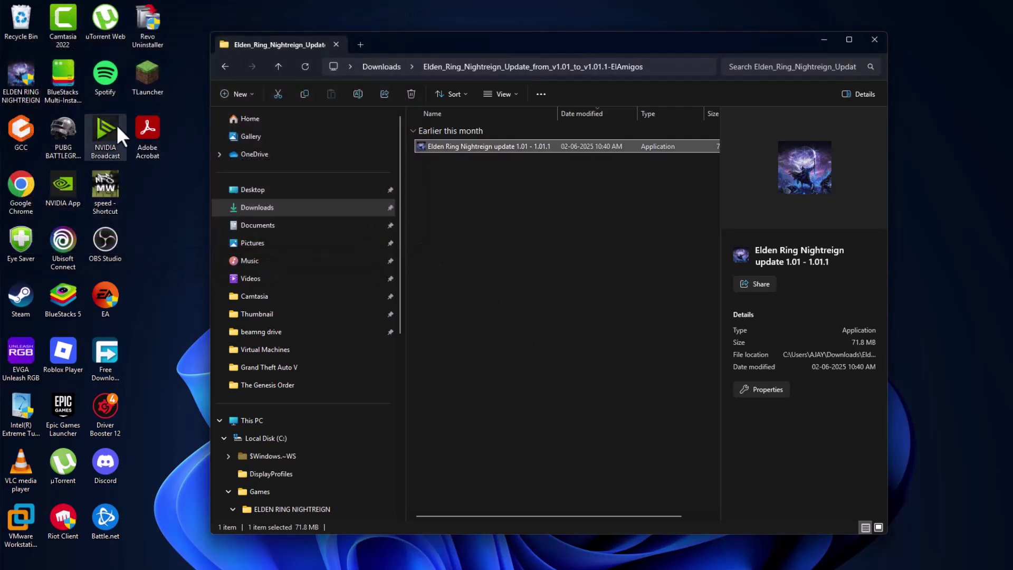
right_click(18, 81)
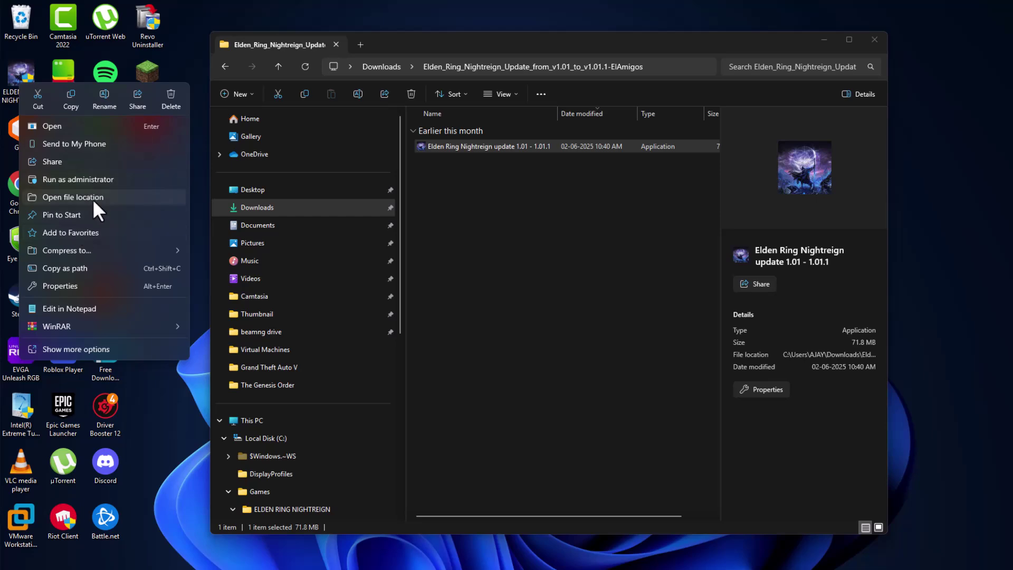
click(93, 199)
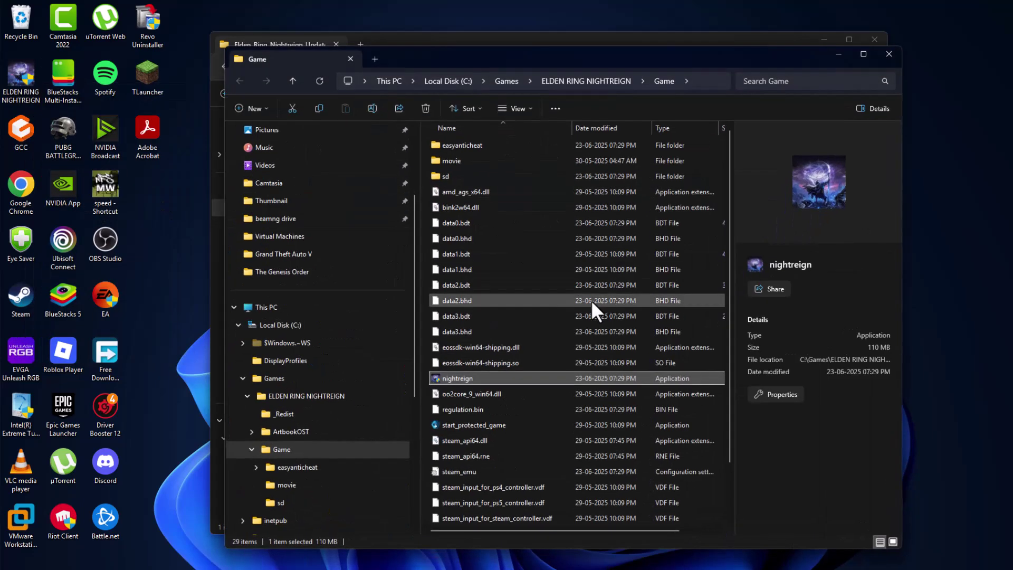
Step: Confirm in nightreign.exe's Details that the file version is now 1.1.1.0
right_click(478, 380)
click(525, 306)
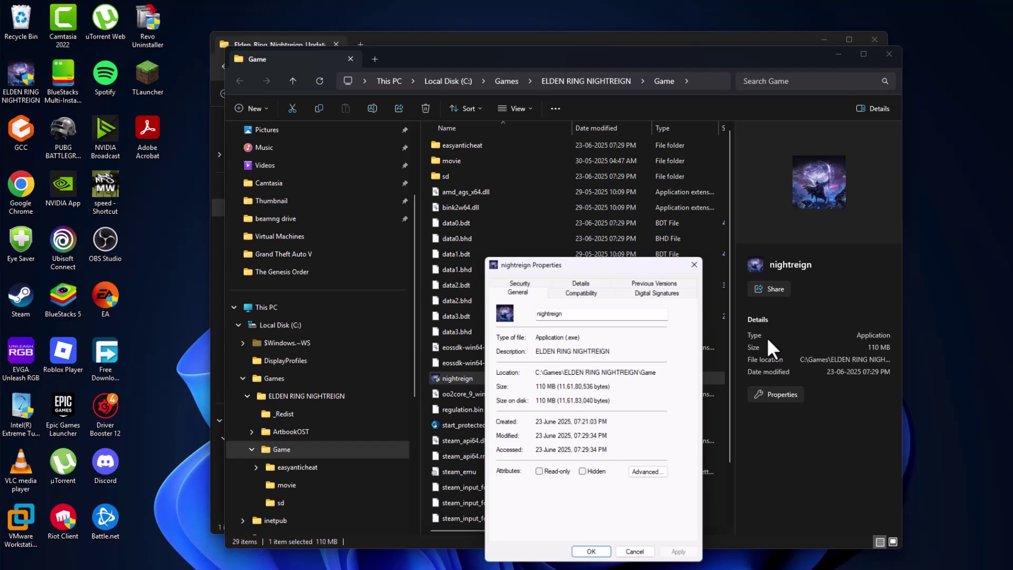
click(581, 288)
drag(599, 267, 586, 168)
click(535, 255)
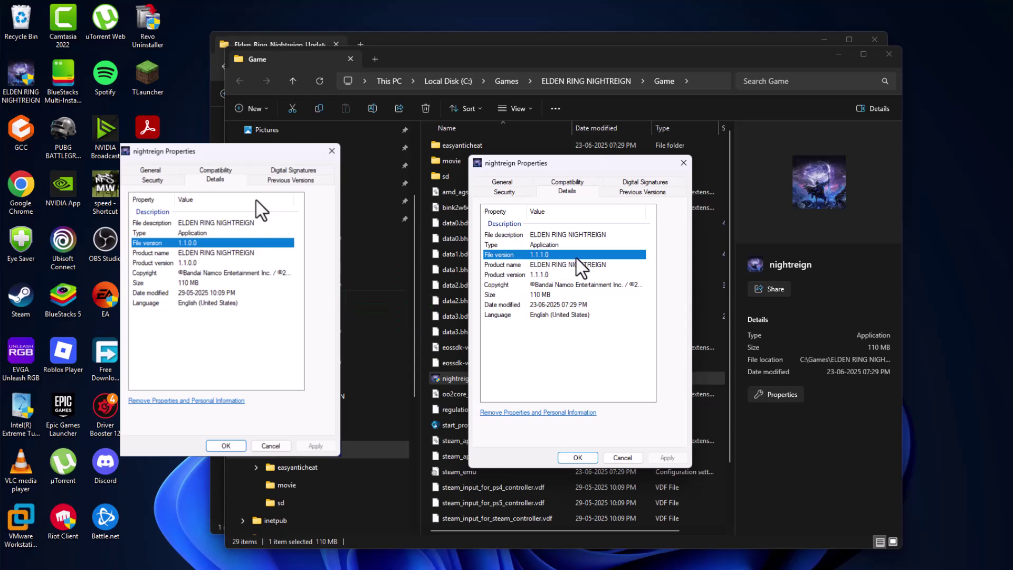
click(577, 457)
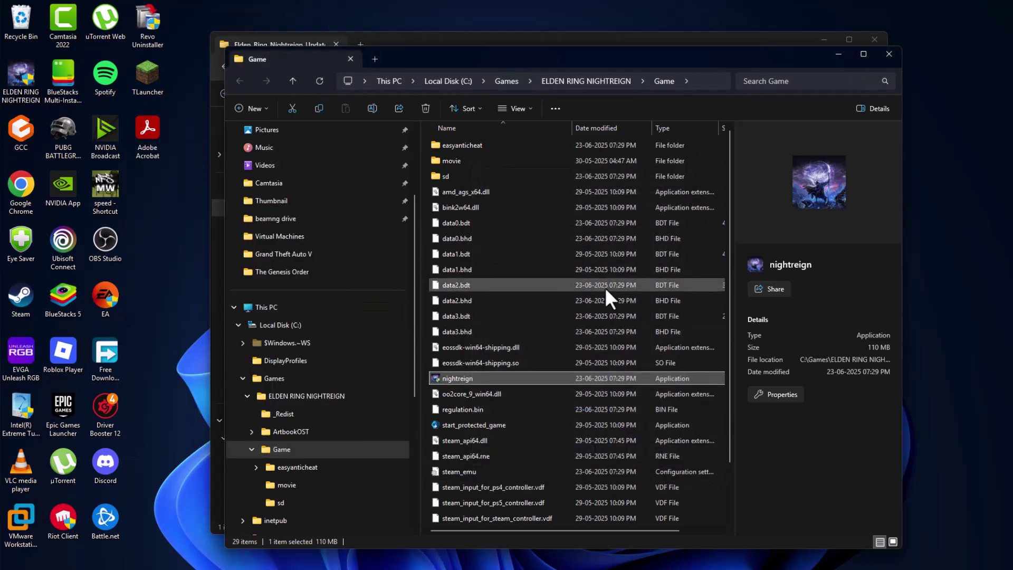